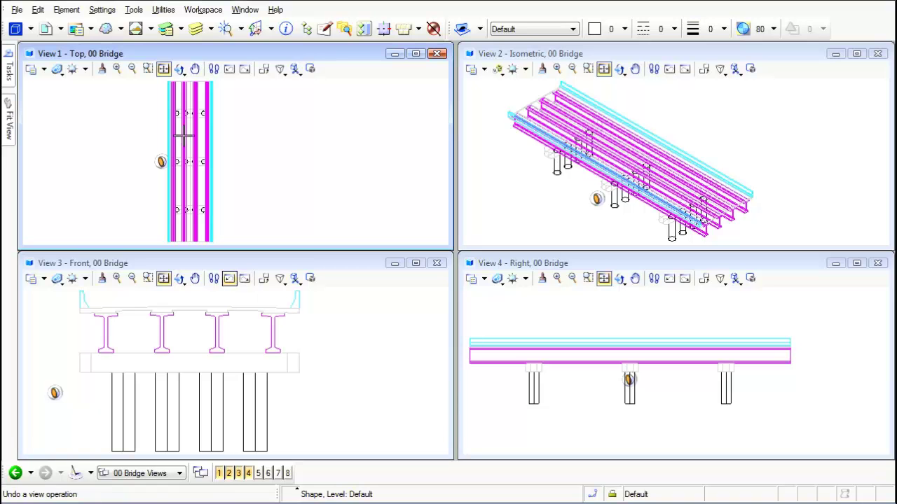
Fit the Right view (View 4) to the bridge.
click(163, 278)
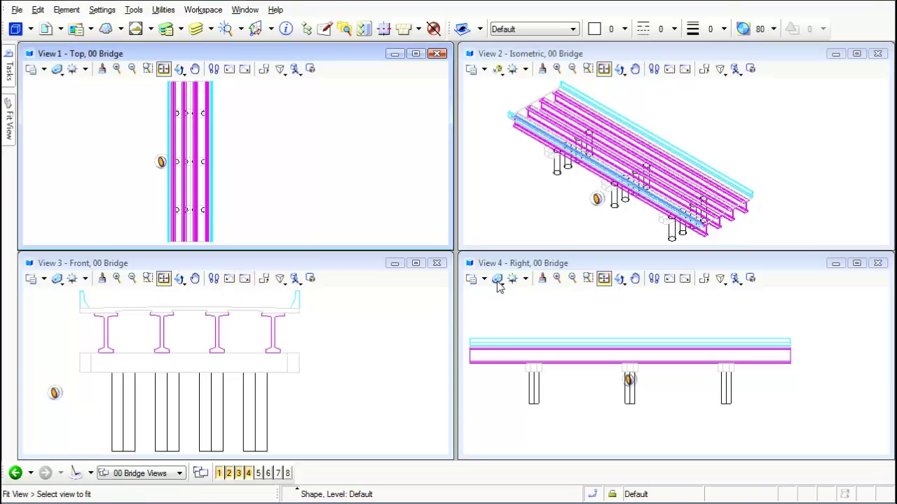
click(592, 298)
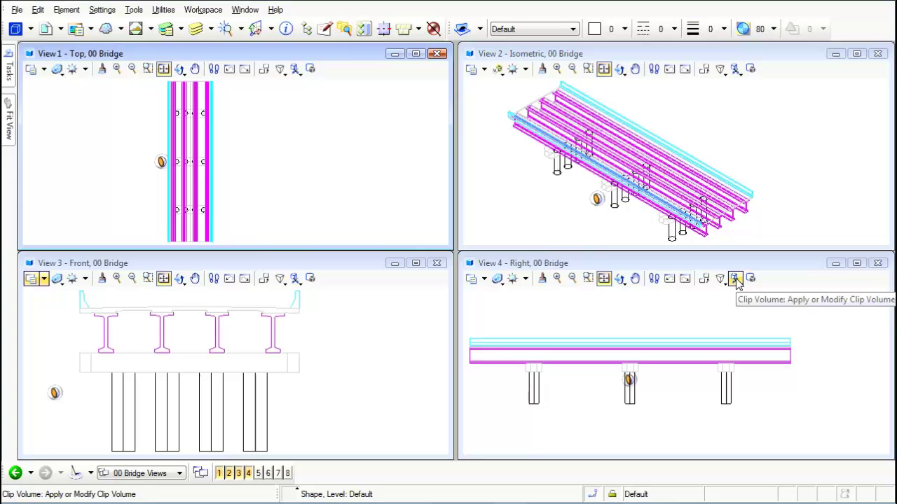
key(f)
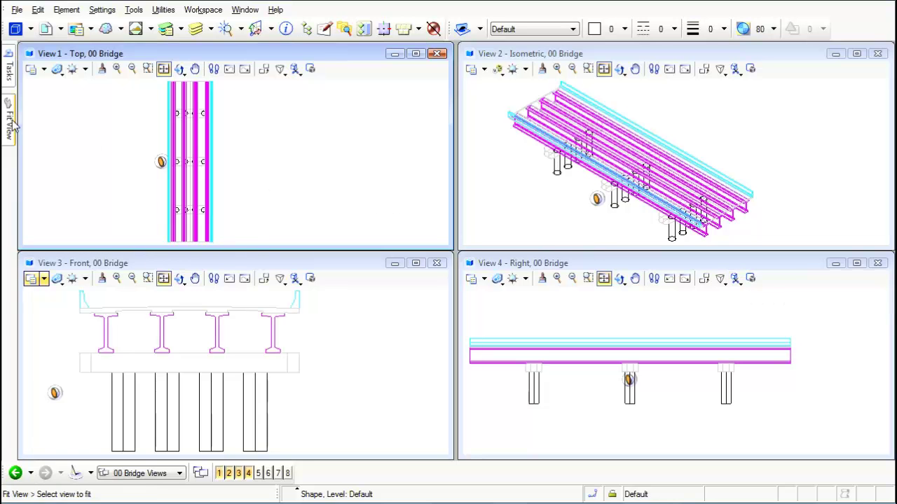
Define a two-point clip volume box around the bridge's left span and first piers in View 4.
mouse_move(11, 125)
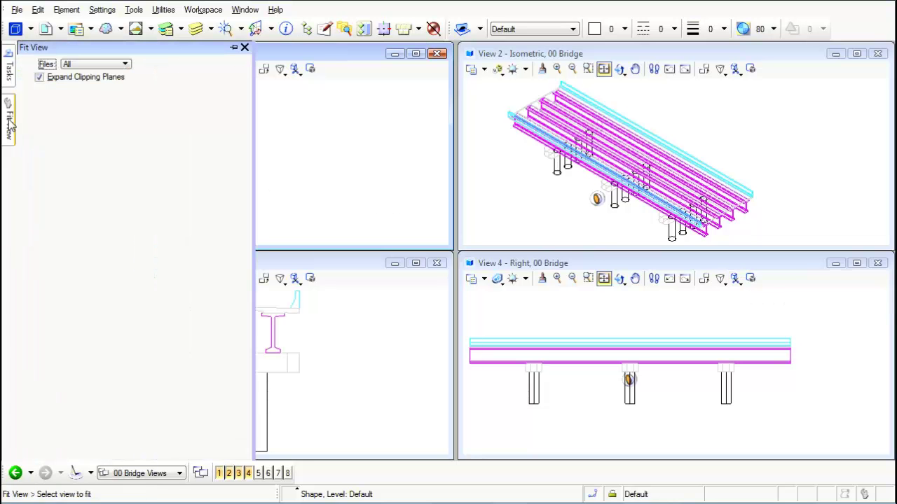
click(736, 279)
mouse_move(11, 126)
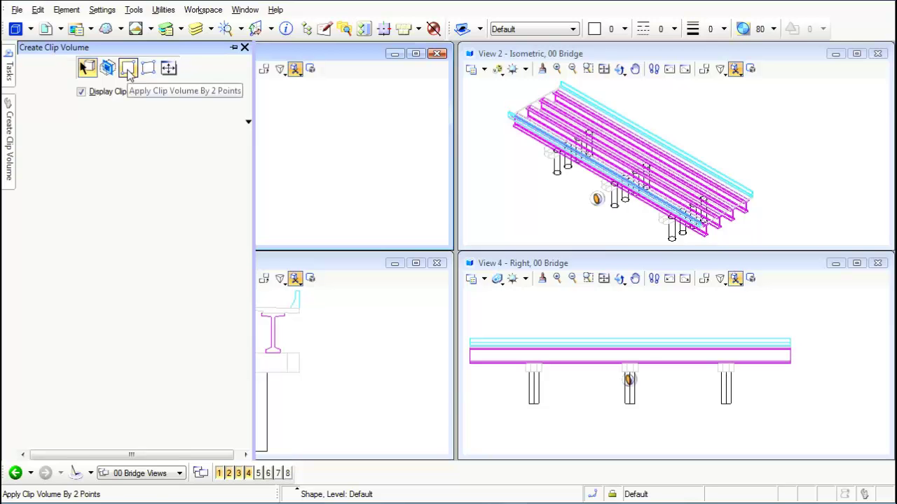
click(129, 79)
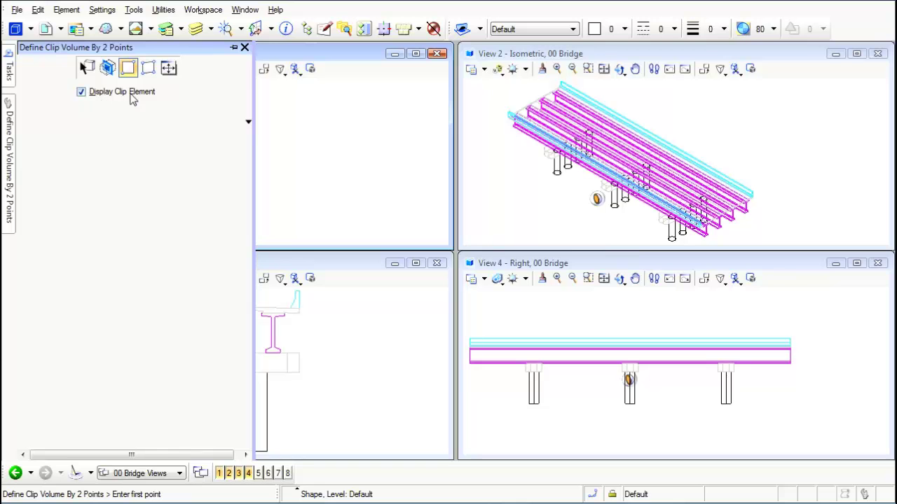
click(467, 308)
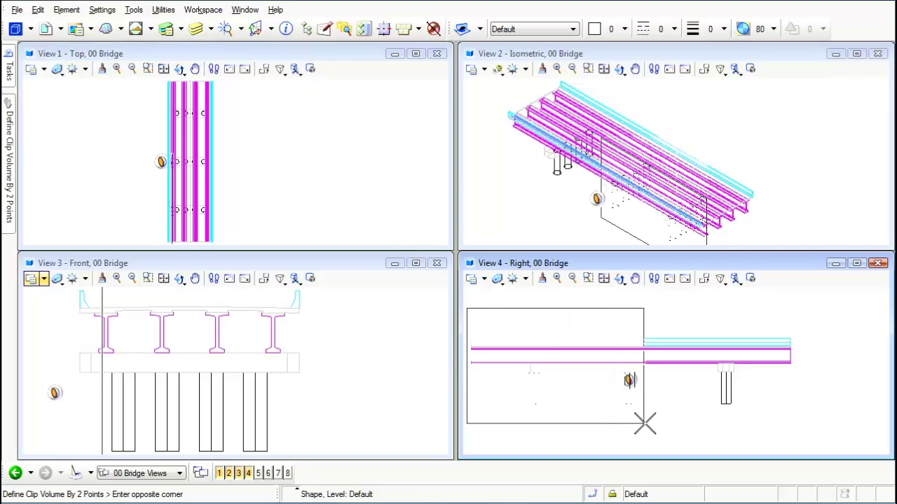
click(654, 412)
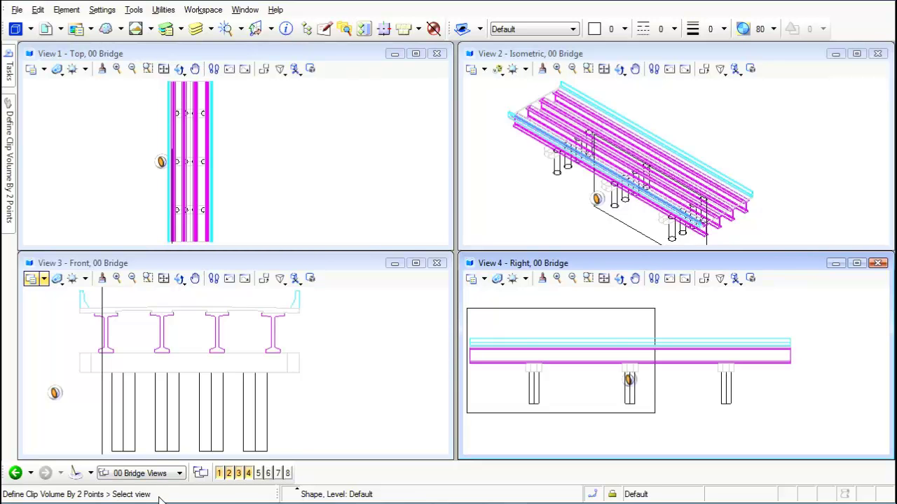
click(635, 278)
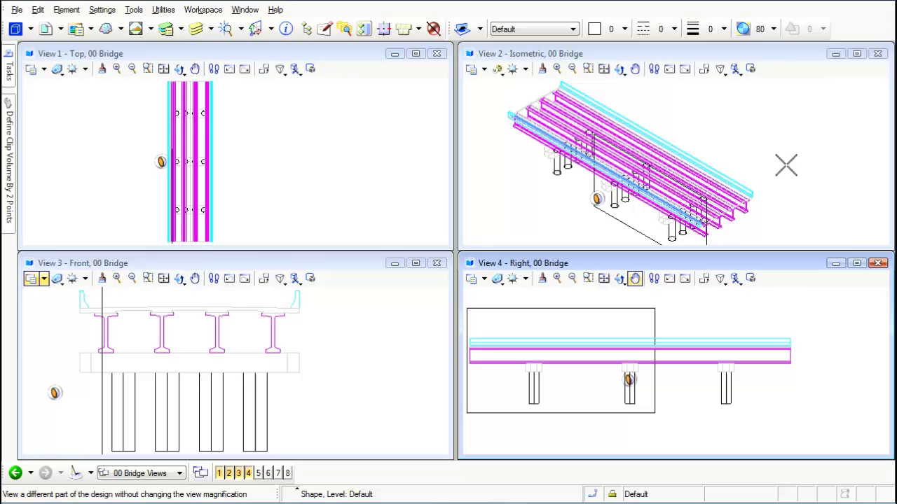
right_click(776, 311)
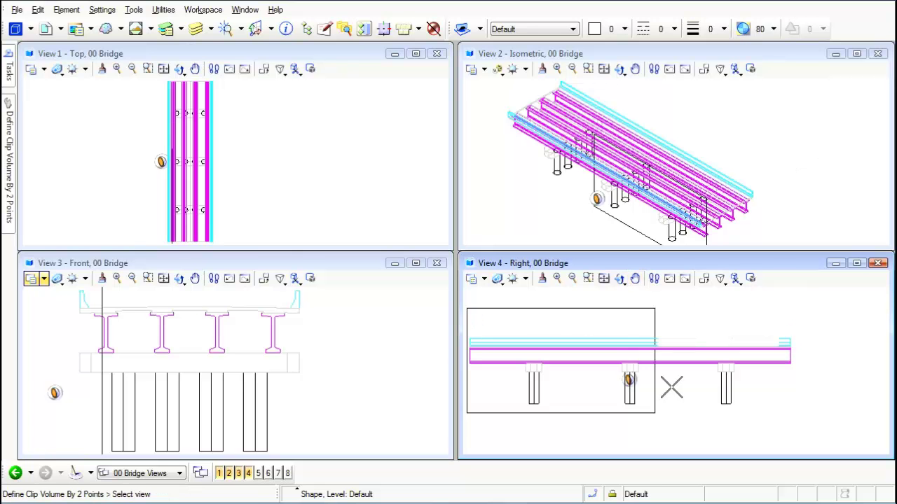
Apply the clip volume to View 2, maximize it and fit the clipped bridge.
click(814, 127)
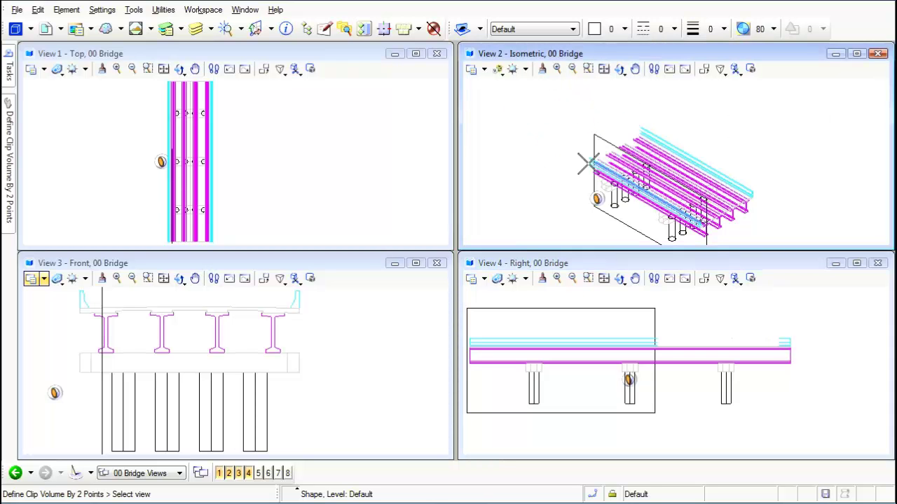
double_click(687, 52)
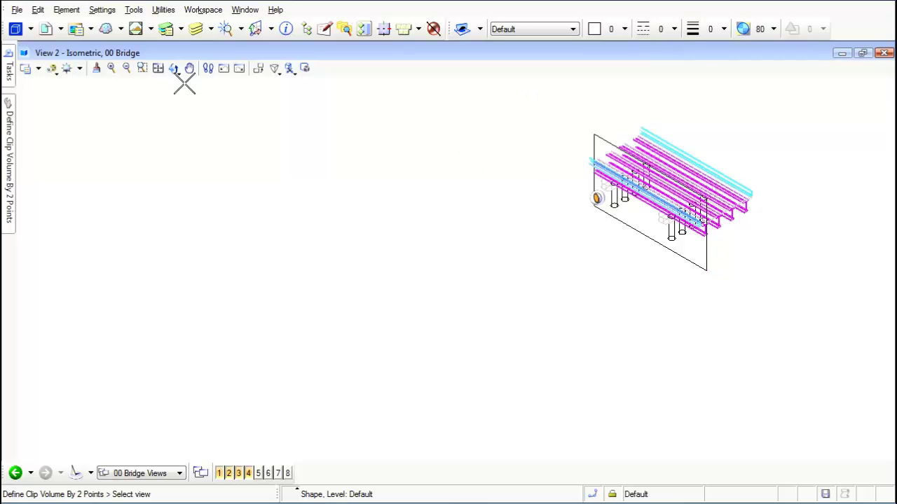
click(159, 70)
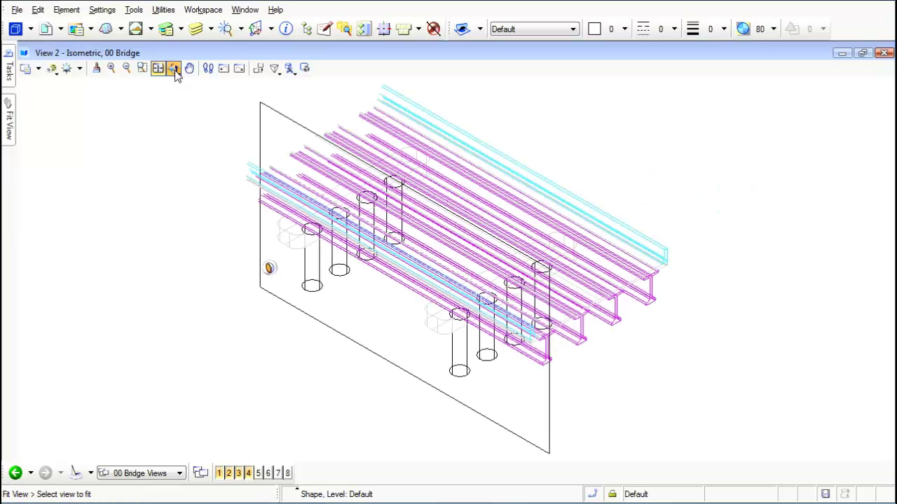
Rotate the clipped bridge to a new angle, restore the four tiled views, and refit View 2.
click(175, 70)
click(210, 84)
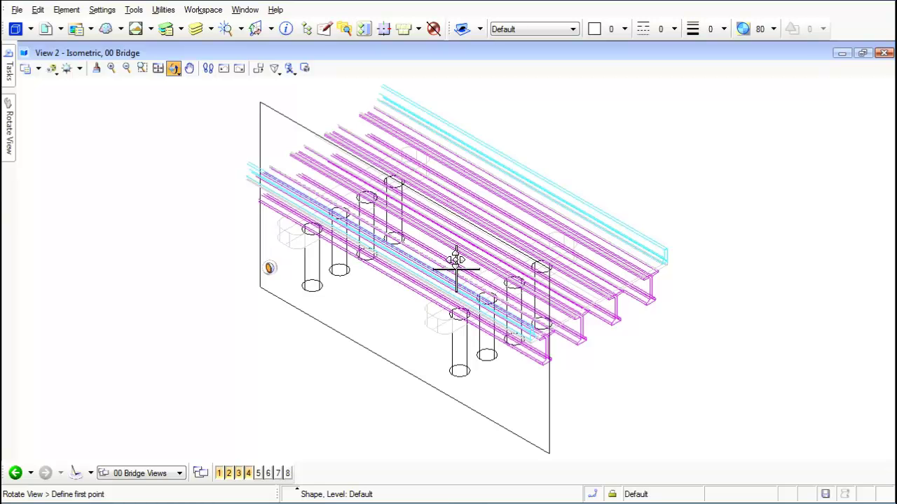
click(426, 303)
click(299, 306)
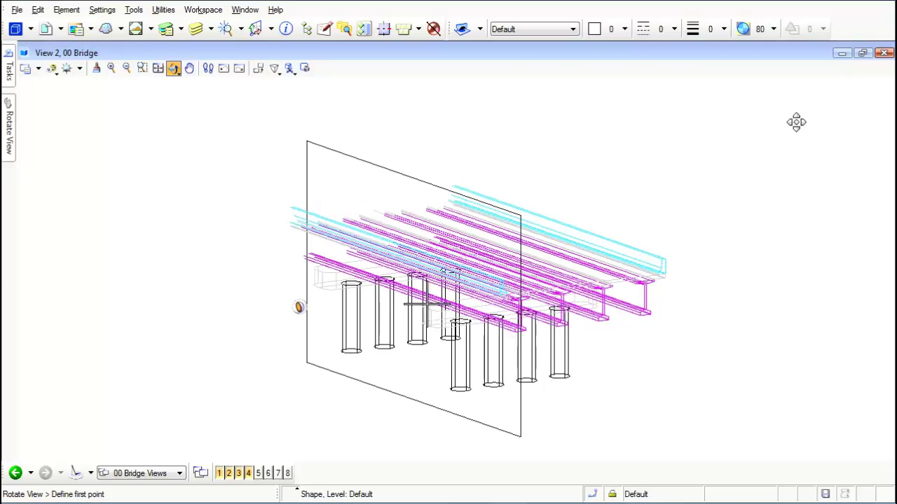
click(862, 54)
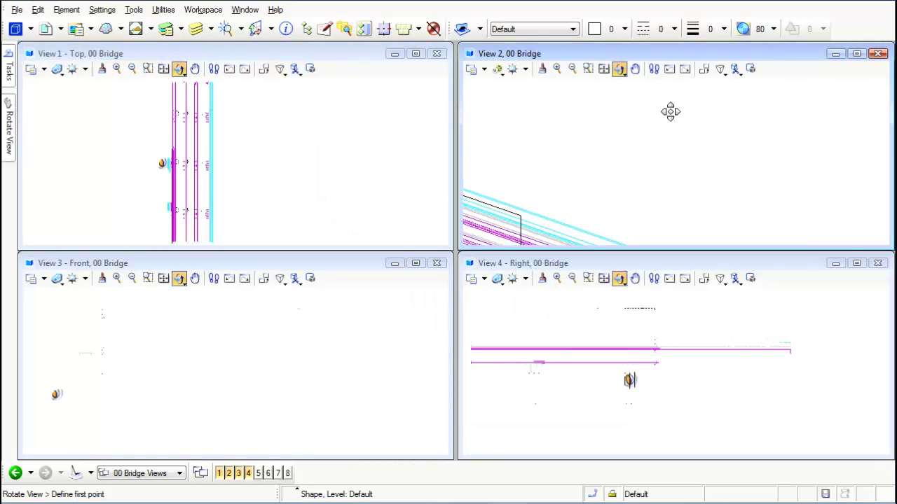
click(643, 106)
click(601, 71)
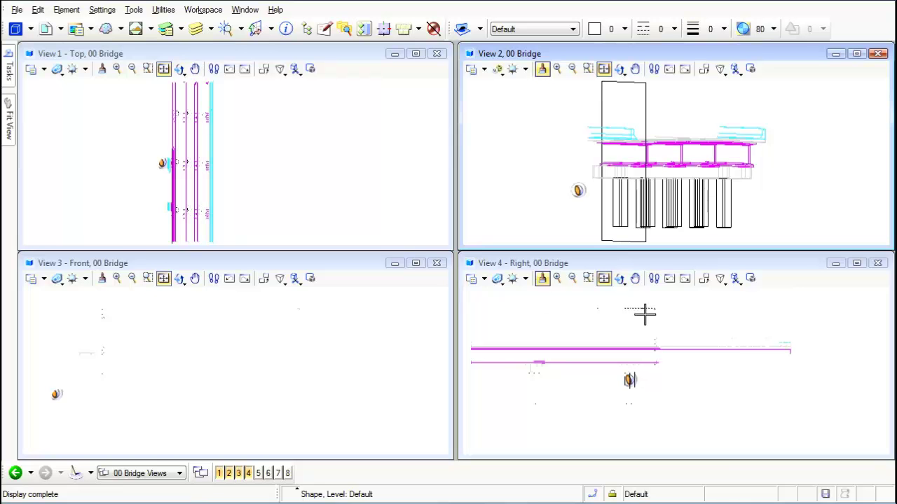
Narrow the clip shape from its lower-right corner and move it right over the bridge's end pier.
mouse_move(7, 71)
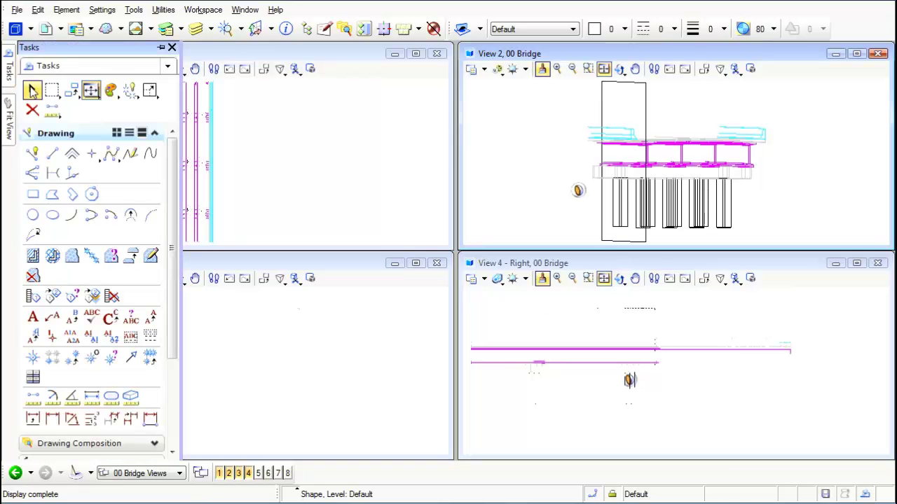
click(31, 90)
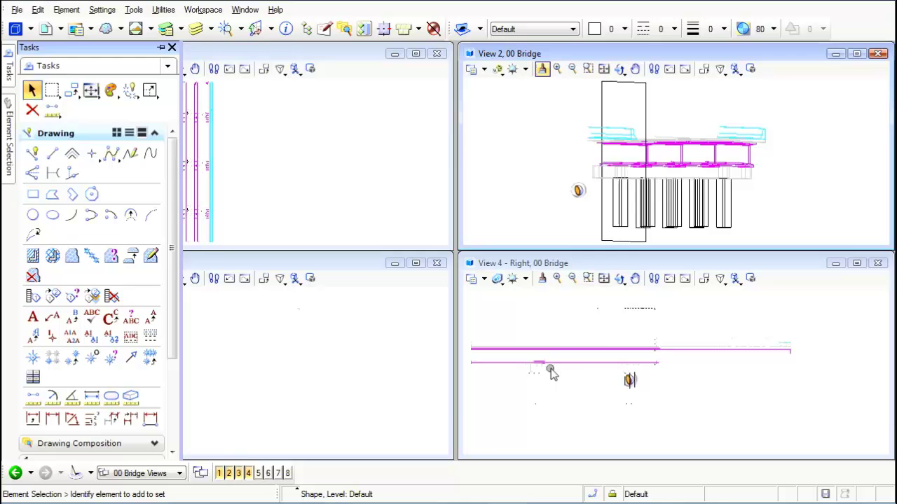
click(634, 310)
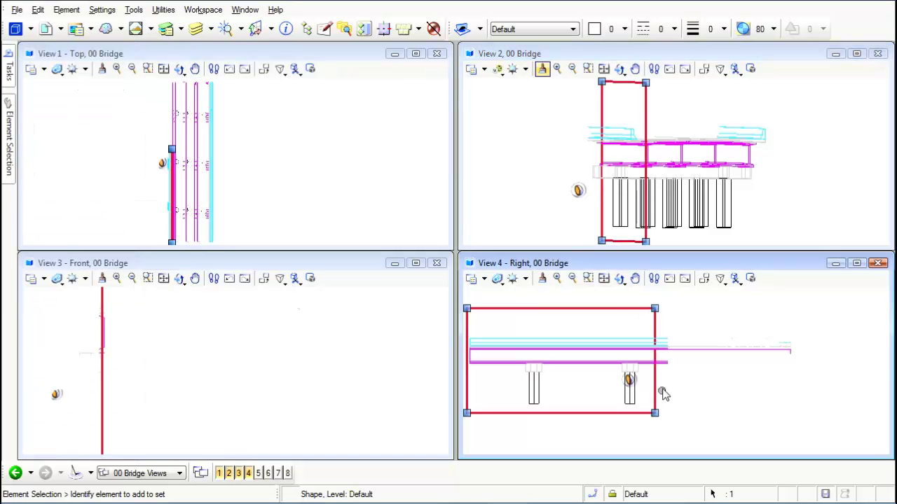
click(654, 413)
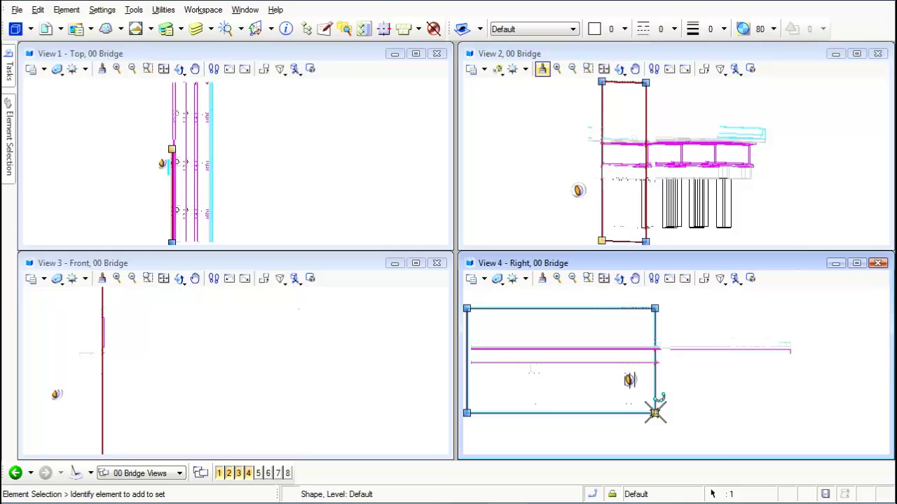
click(537, 410)
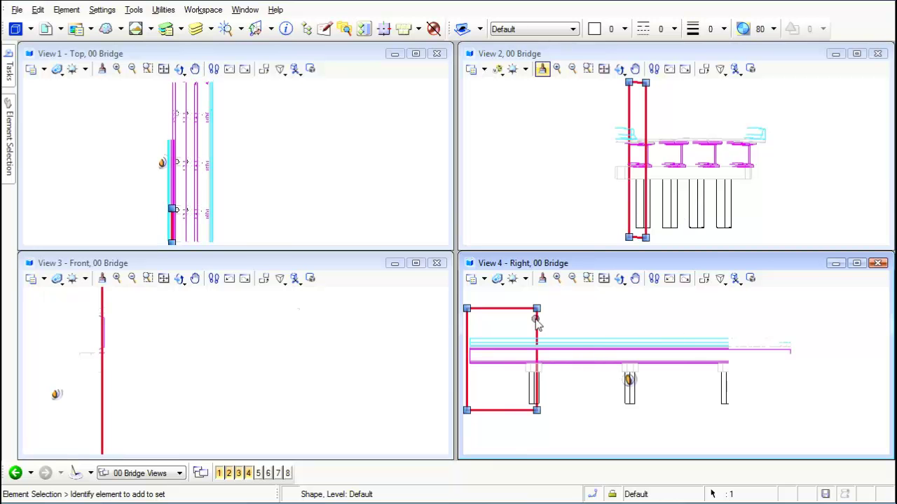
mouse_move(537, 321)
mouse_down()
mouse_move(798, 334)
mouse_move(790, 333)
mouse_up()
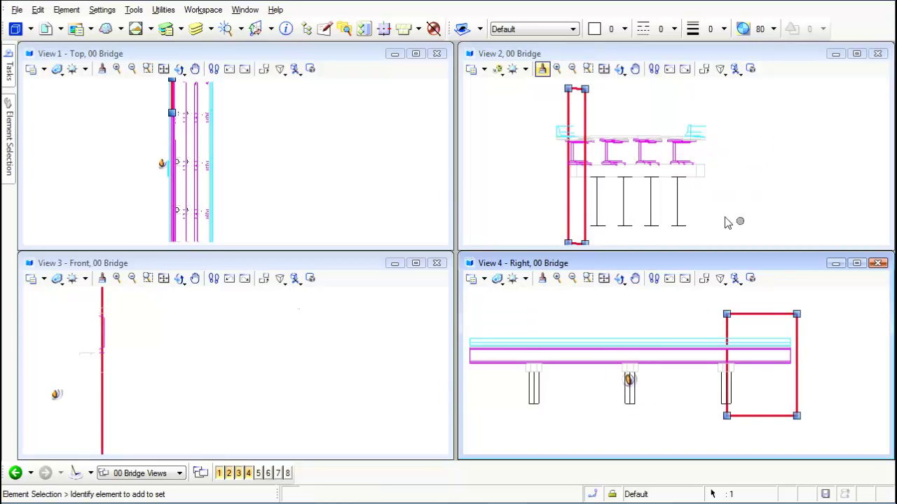
Maximize View 2, fit the model, and rotate it to an oblique 3D wireframe angle.
click(678, 56)
double_click(678, 56)
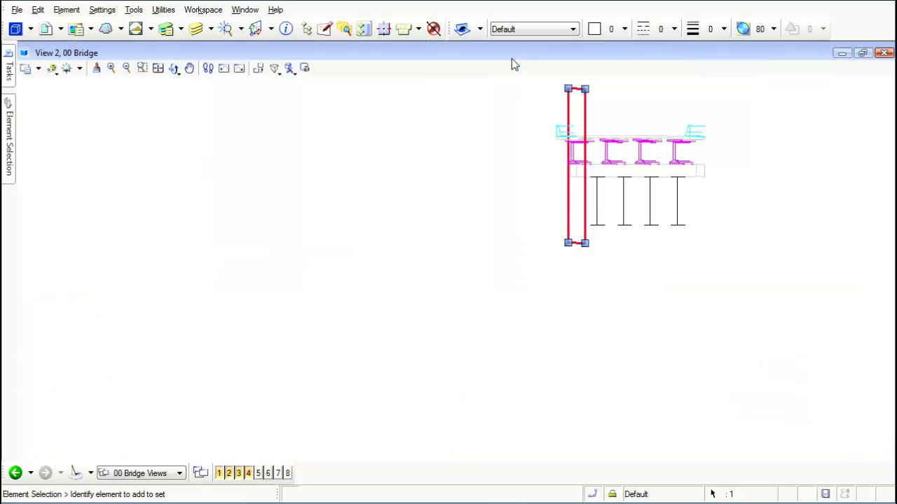
click(159, 68)
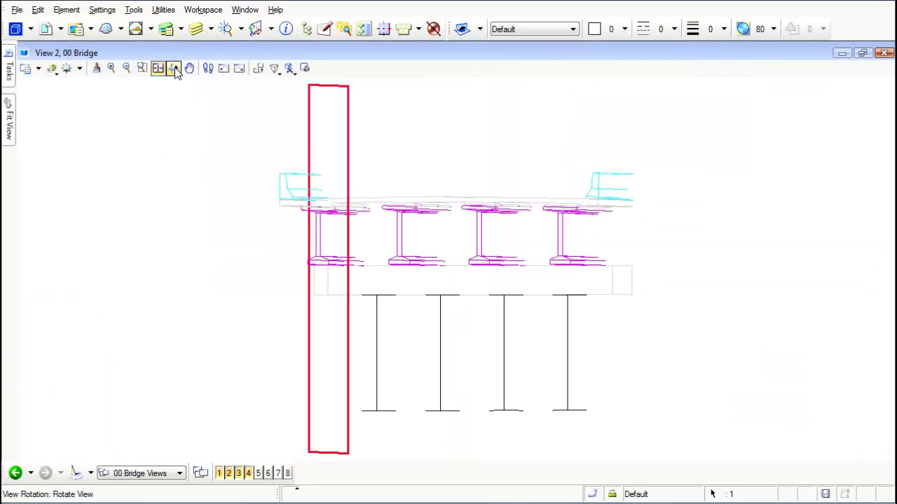
click(174, 68)
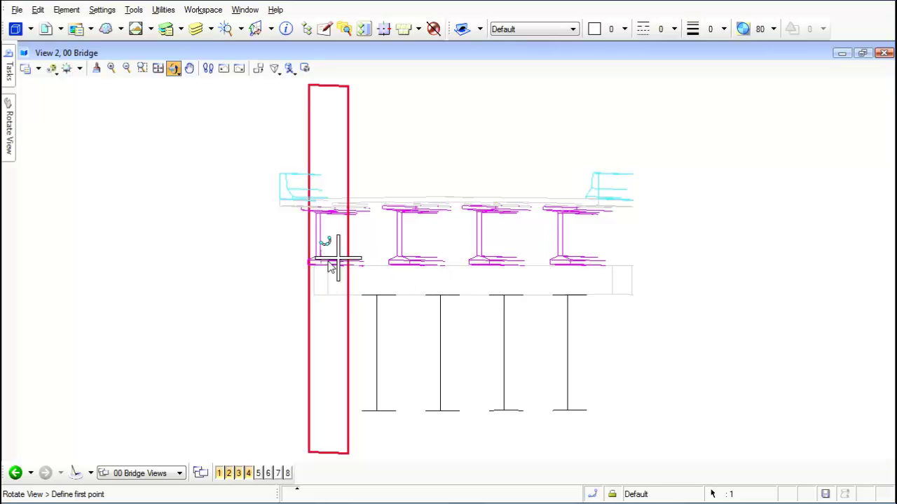
click(325, 261)
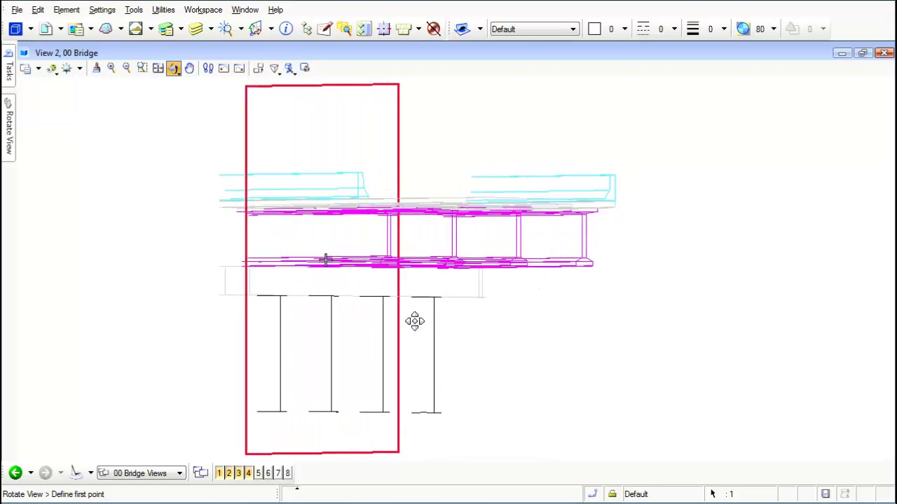
click(707, 349)
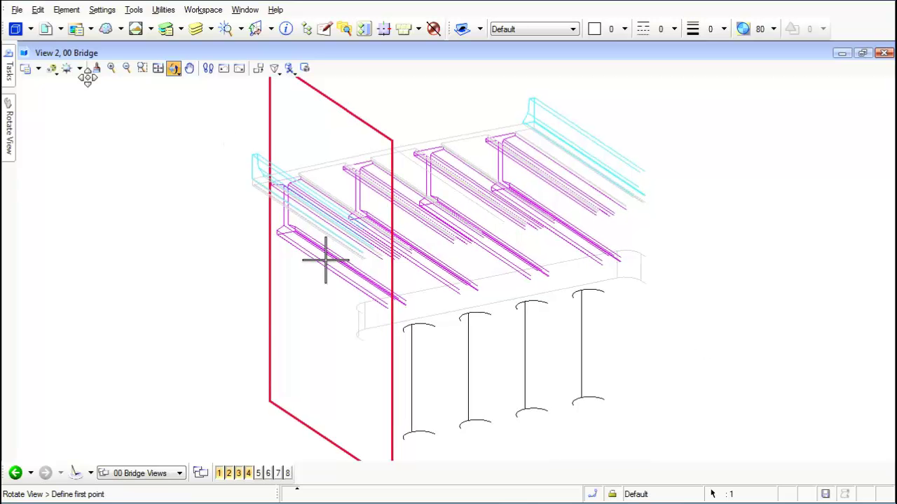
click(51, 68)
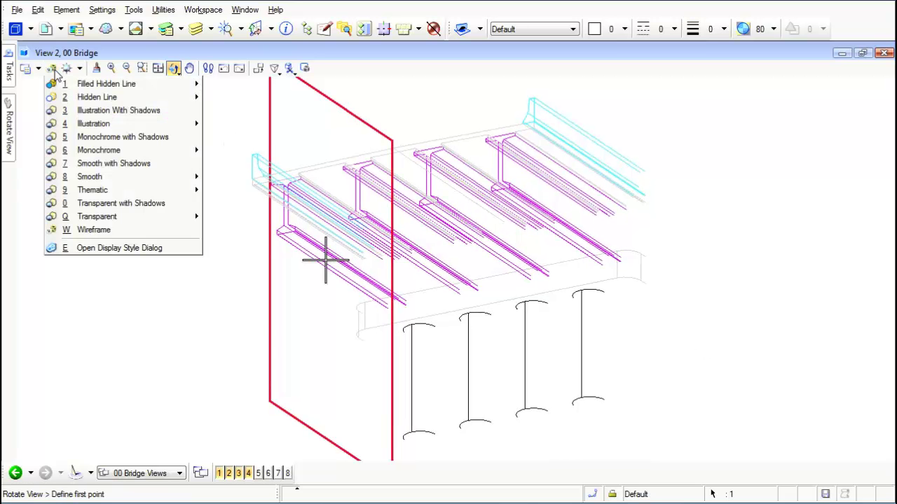
Render View 2 in Transparent with Shadows, refit the bridge, and orbit to an oblique view.
click(109, 207)
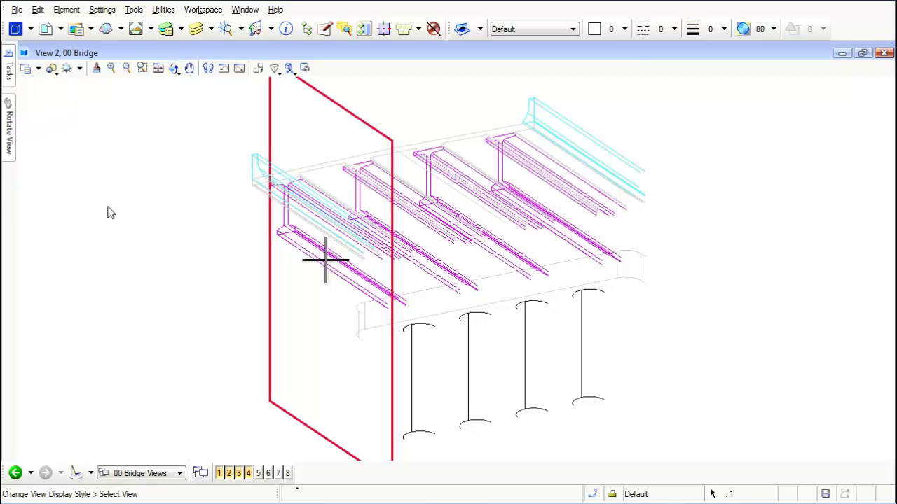
click(175, 213)
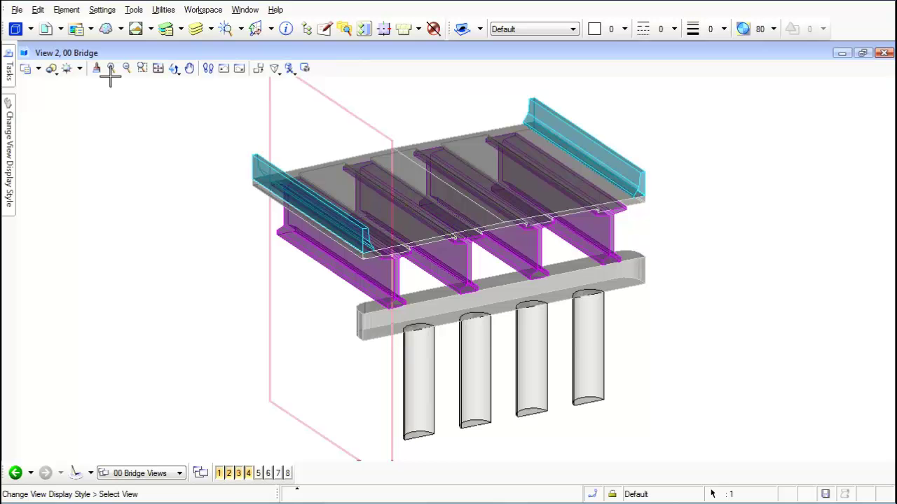
click(158, 68)
click(580, 246)
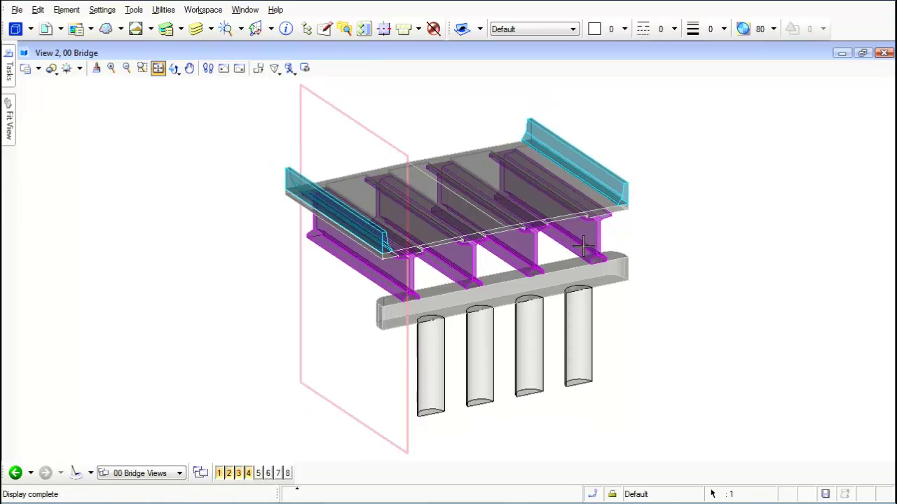
click(173, 68)
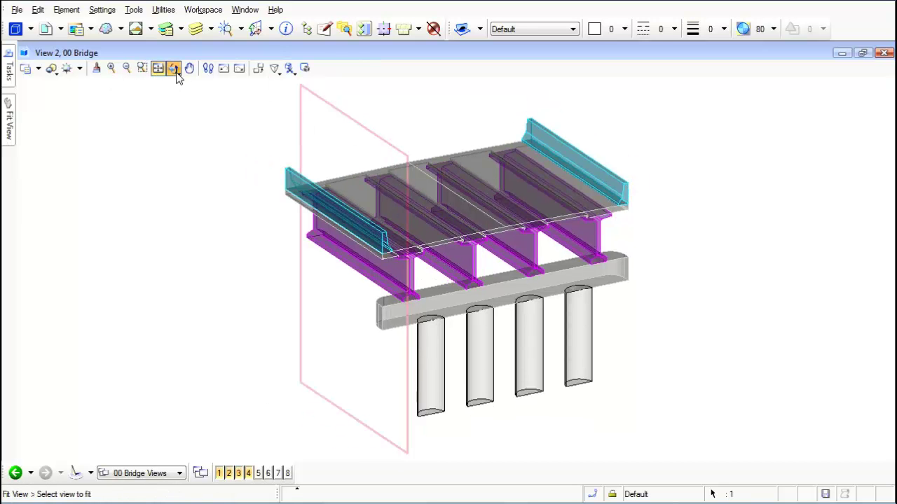
drag(536, 230, 286, 178)
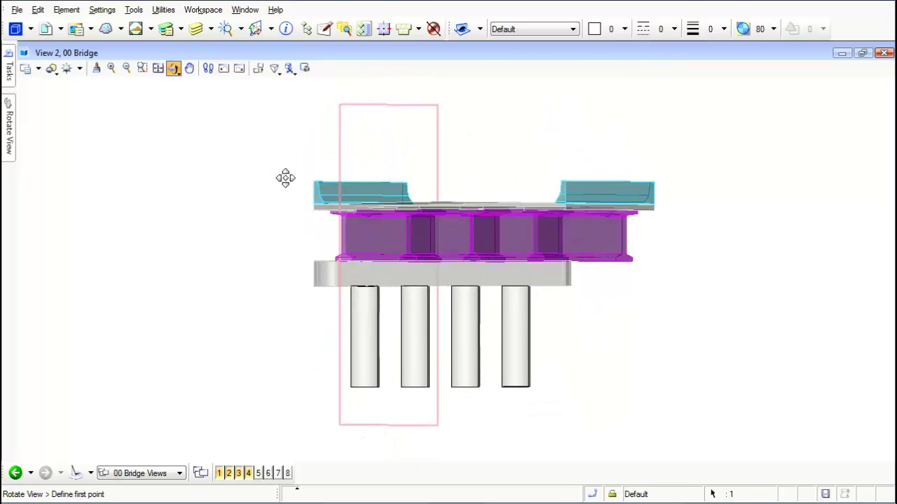
drag(388, 235, 672, 252)
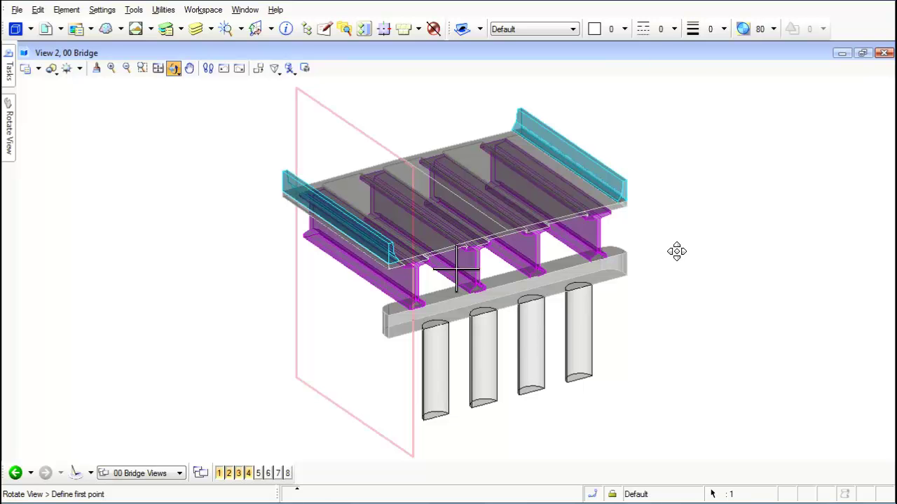
Clear the clip volume and fit the entire bridge with all its piers in View 2.
right_click(676, 251)
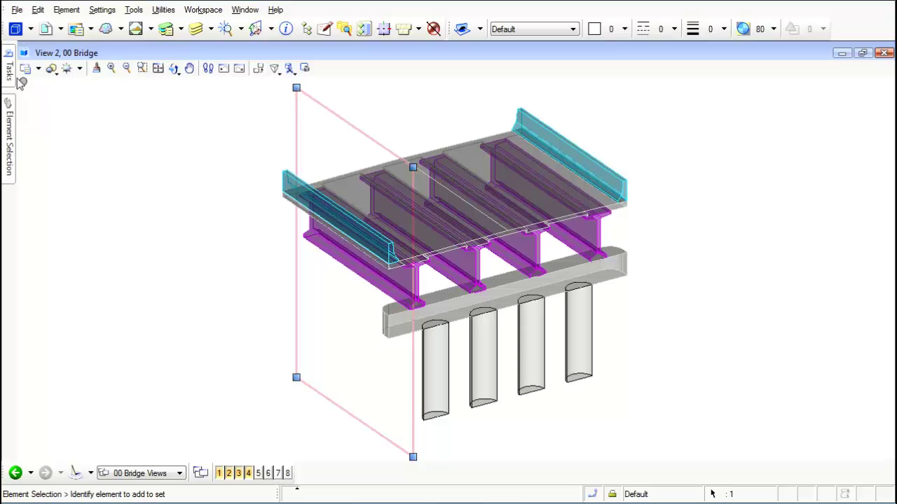
mouse_move(10, 70)
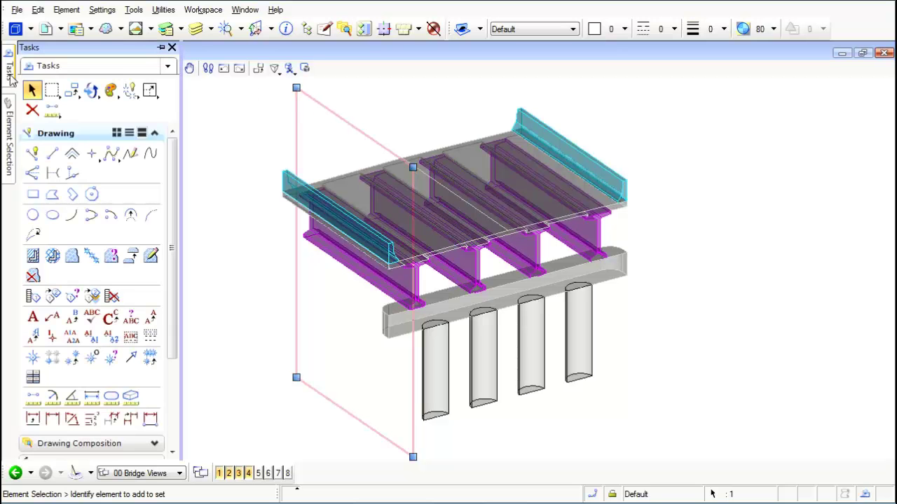
click(53, 112)
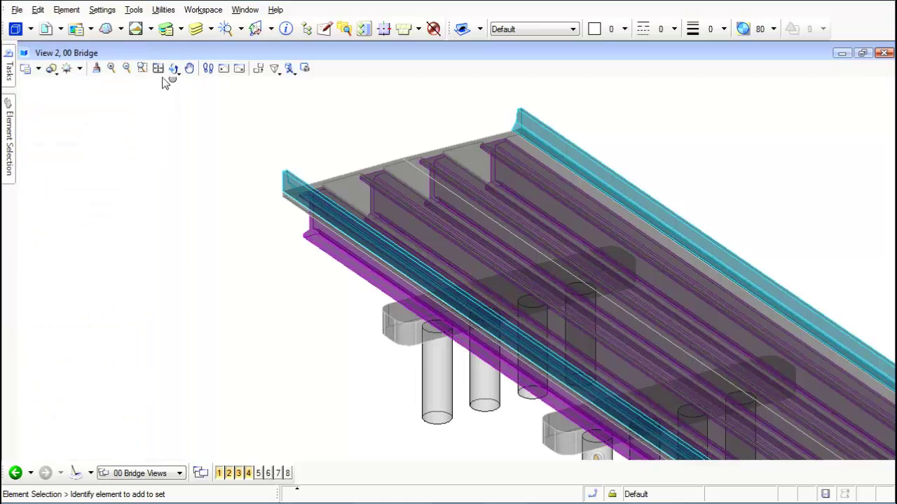
click(157, 68)
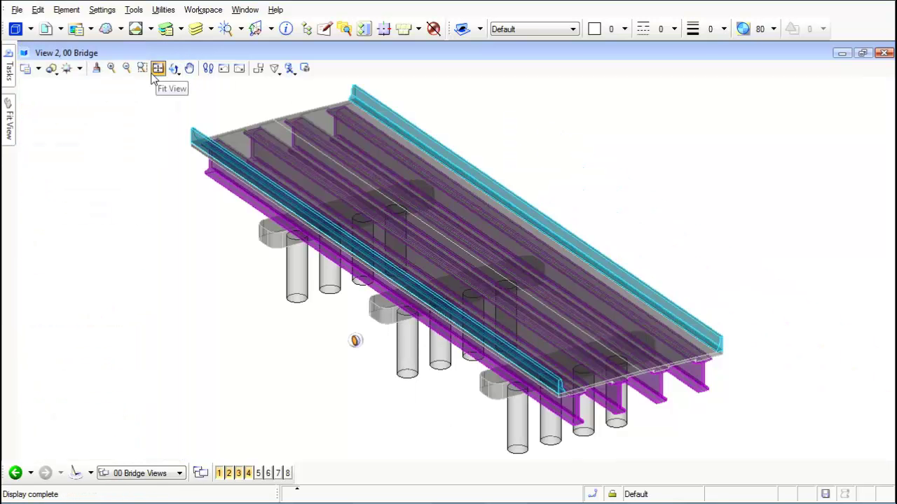